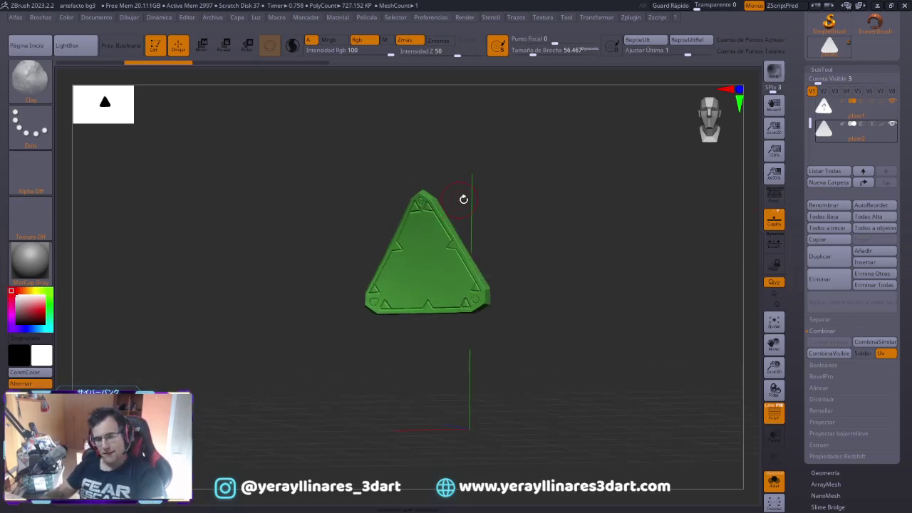
- Orbit and zoom the triangular plate into a straight, centred front view
{"action": "mouse_move", "coordinate": [464, 198]}
{"action": "left_mouse_down"}
{"action": "mouse_move", "coordinate": [432, 238]}
{"action": "mouse_move", "coordinate": [470, 213]}
{"action": "mouse_move", "coordinate": [624, 249]}
{"action": "mouse_move", "coordinate": [507, 240]}
{"action": "mouse_move", "coordinate": [574, 246]}
{"action": "mouse_move", "coordinate": [550, 224]}
{"action": "mouse_move", "coordinate": [564, 228]}
{"action": "left_mouse_up"}
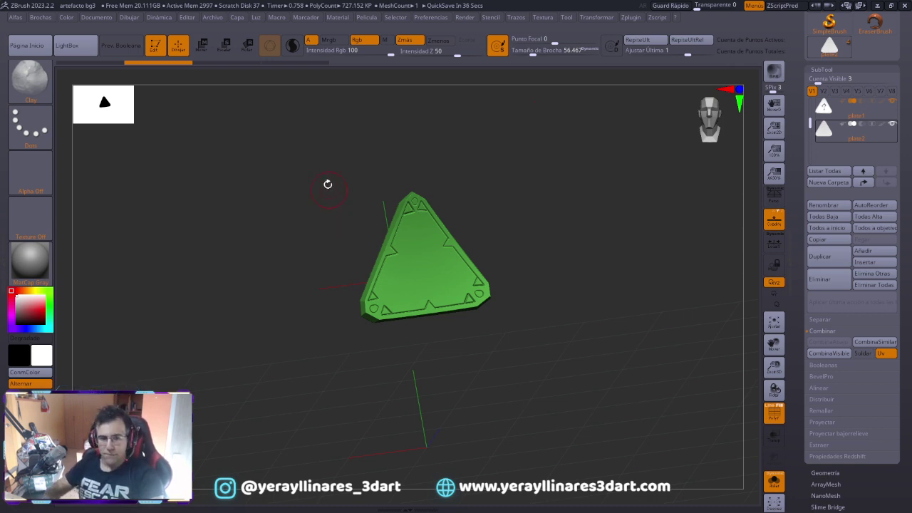
{"action": "mouse_move", "coordinate": [327, 184]}
{"action": "left_mouse_down"}
{"action": "mouse_move", "coordinate": [485, 205]}
{"action": "mouse_move", "coordinate": [584, 169]}
{"action": "mouse_move", "coordinate": [677, 118]}
{"action": "mouse_move", "coordinate": [688, 133]}
{"action": "left_mouse_up"}
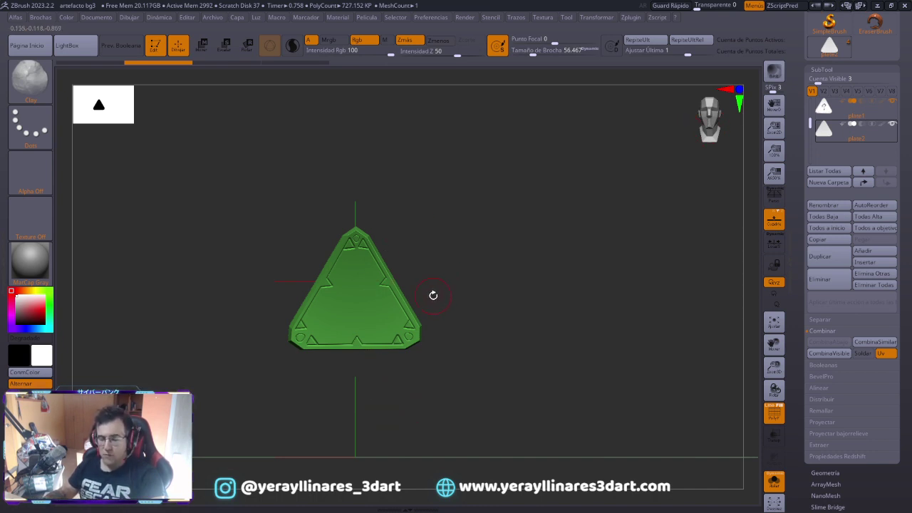
{"action": "left_click_drag", "start_coordinate": [441, 253], "coordinate": [480, 235], "text": "alt"}
{"action": "right_click_drag", "start_coordinate": [481, 234], "coordinate": [427, 295], "text": "ctrl"}
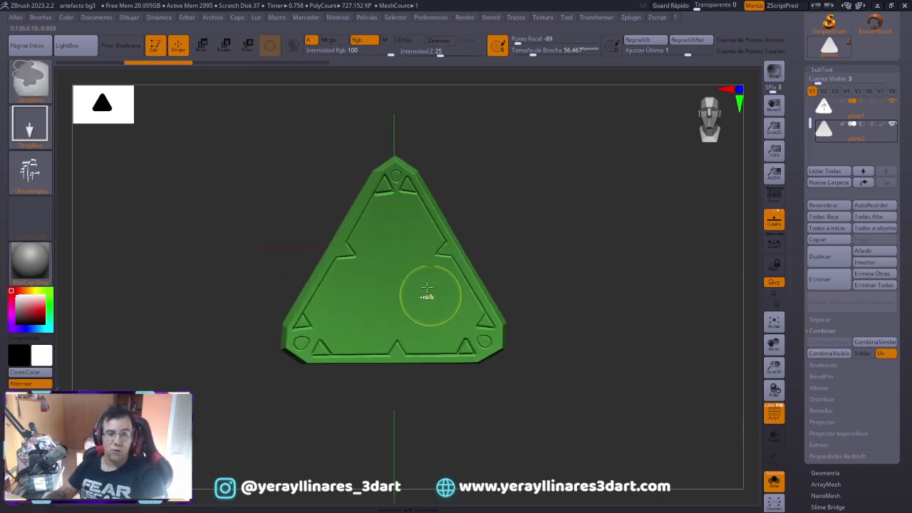
{"action": "mouse_move", "coordinate": [387, 240]}
{"action": "right_mouse_down"}
{"action": "mouse_move", "coordinate": [466, 275]}
{"action": "mouse_move", "coordinate": [441, 285]}
{"action": "mouse_move", "coordinate": [356, 218]}
{"action": "mouse_move", "coordinate": [350, 283]}
{"action": "mouse_move", "coordinate": [395, 246]}
{"action": "right_mouse_up"}
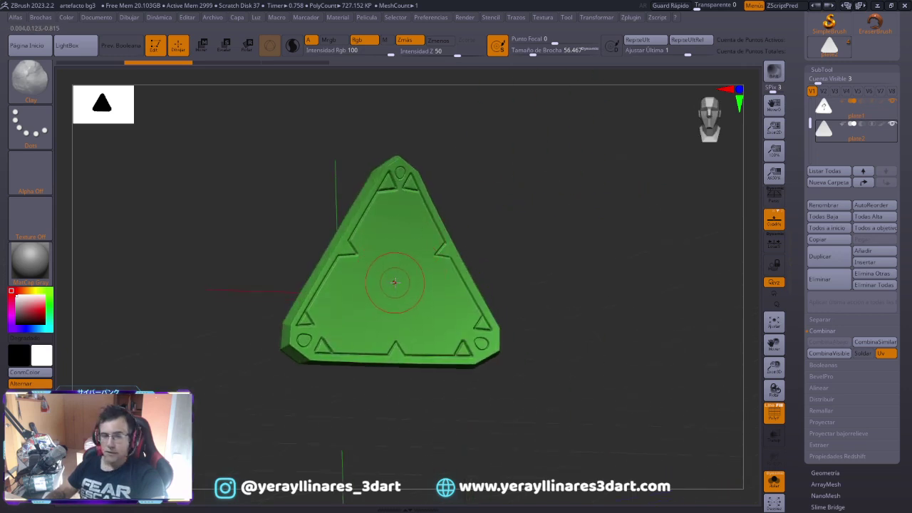
{"action": "right_click_drag", "start_coordinate": [394, 282], "coordinate": [408, 261]}
{"action": "left_click_drag", "start_coordinate": [705, 118], "coordinate": [418, 261]}
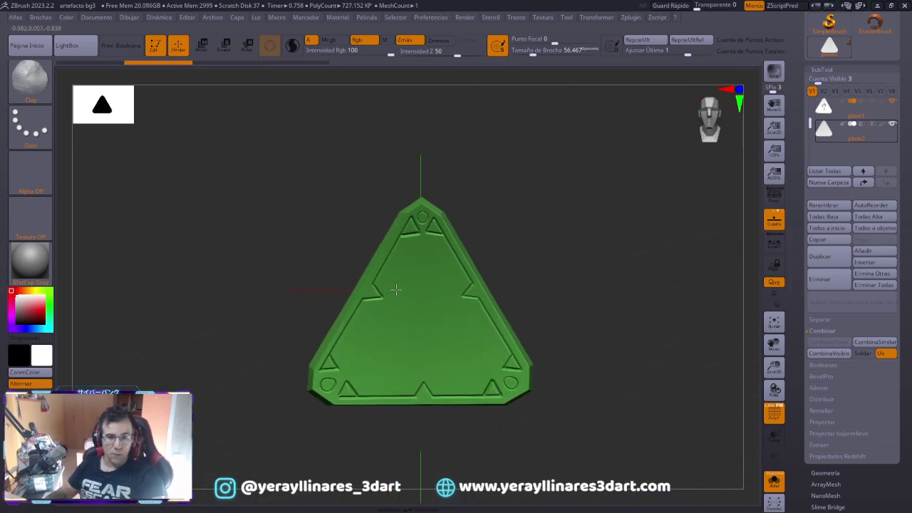
{"action": "right_click_drag", "start_coordinate": [441, 270], "coordinate": [431, 265]}
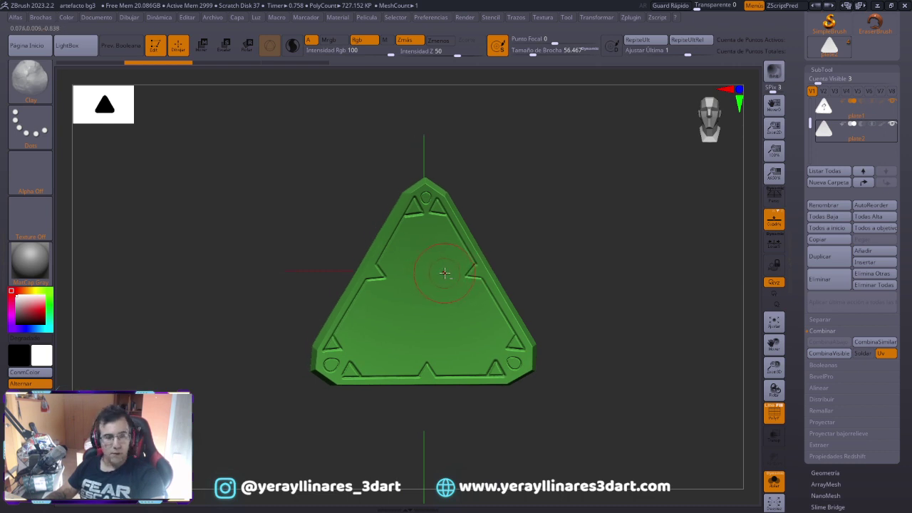
- Drag-stamp the glyph alpha at the plate's centre, undoing the first two attempts
{"action": "key", "text": "ctrl"}
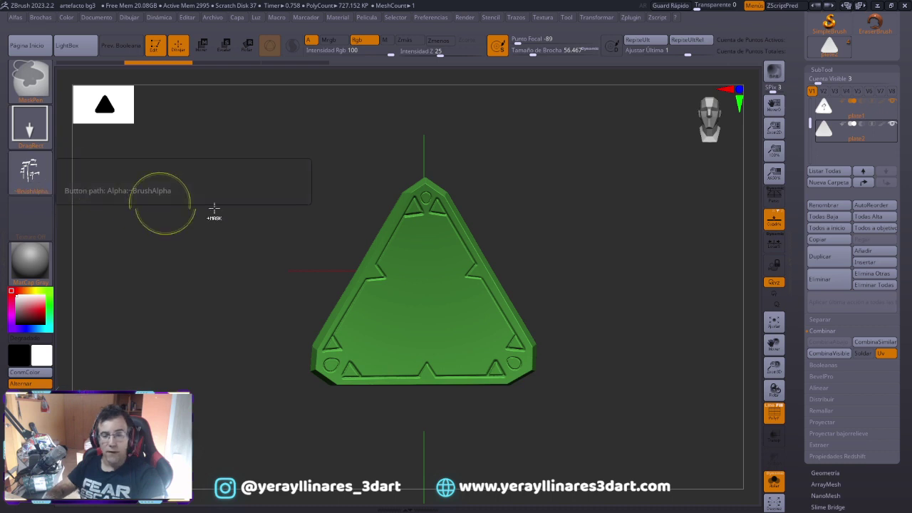
{"action": "left_click_drag", "start_coordinate": [425, 298], "coordinate": [426, 194]}
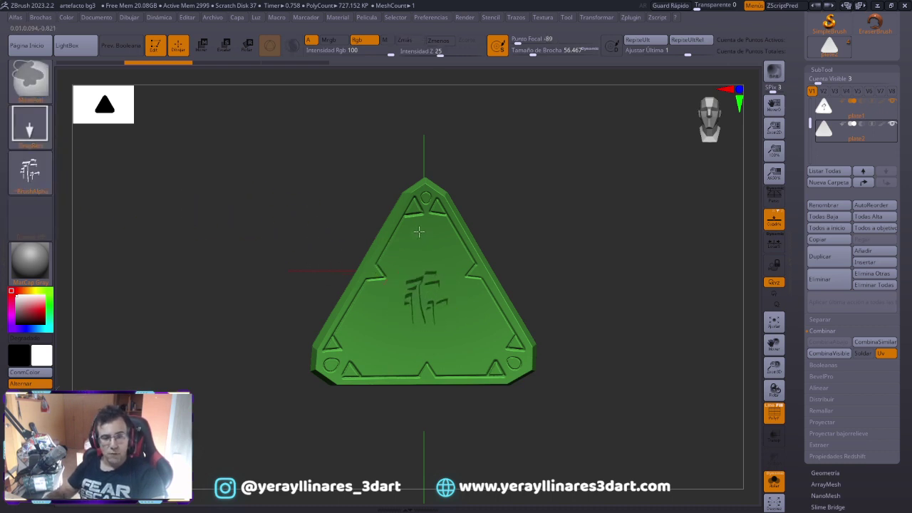
{"action": "key", "text": "ctrl+z"}
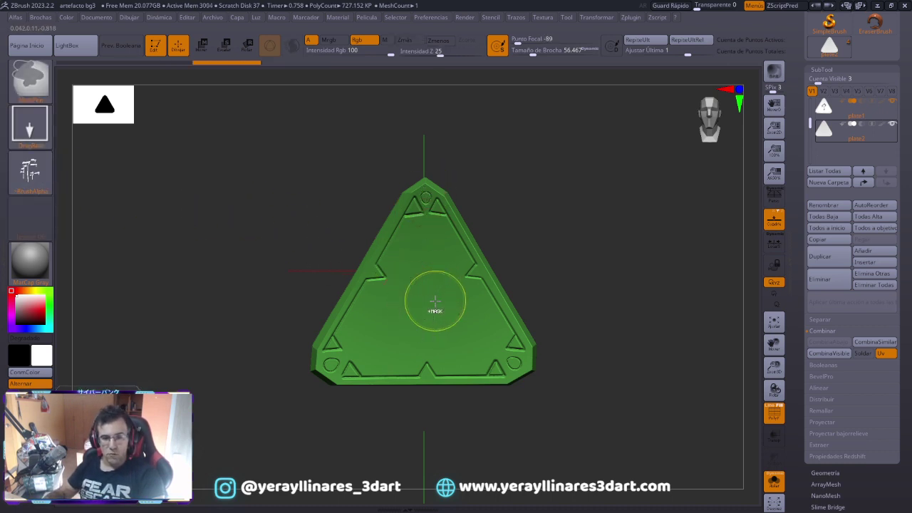
{"action": "left_click_drag", "start_coordinate": [429, 289], "coordinate": [426, 193]}
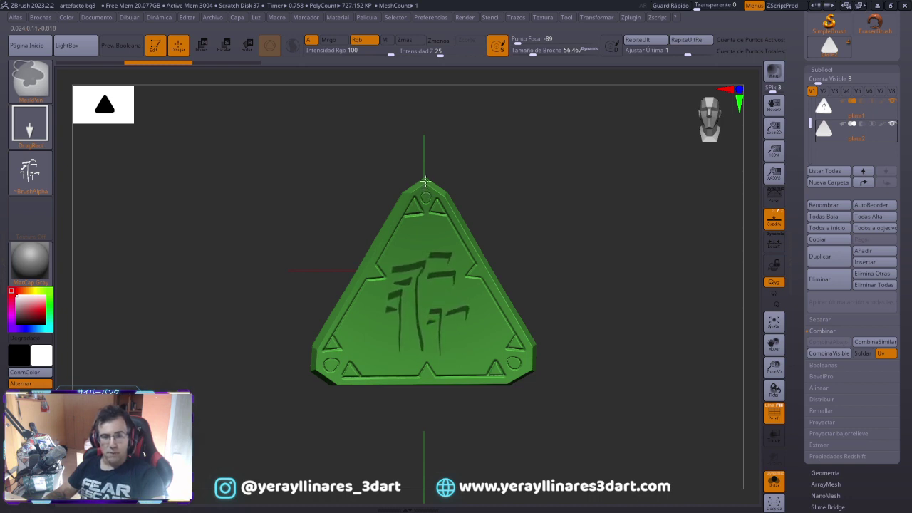
{"action": "key", "text": "b"}
{"action": "key", "text": "c"}
{"action": "key", "text": "l"}
{"action": "key", "text": "ctrl+z"}
- Restamp the glyph at a smaller size in the centre, then return to the default brush
{"action": "key", "text": "b"}
{"action": "key", "text": "s"}
{"action": "key", "text": "e"}
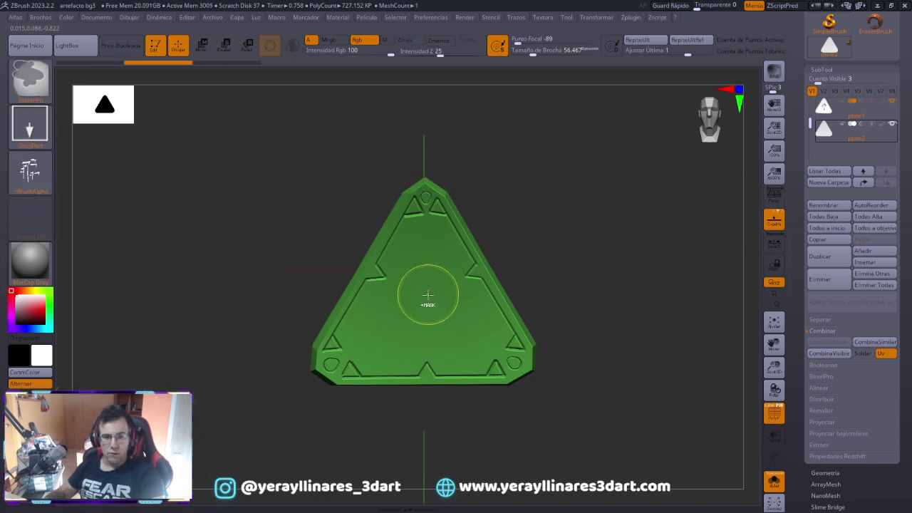
{"action": "left_click_drag", "start_coordinate": [428, 224], "coordinate": [423, 176]}
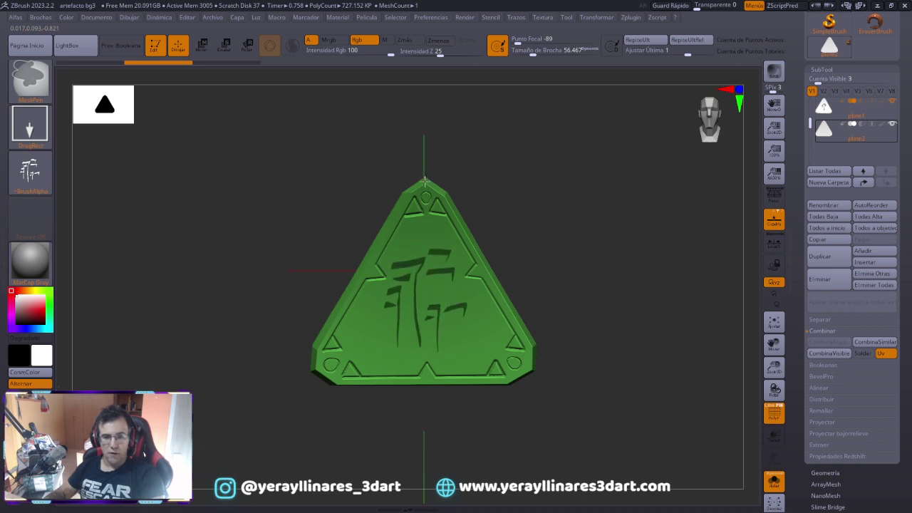
{"action": "key", "text": "ctrl+z"}
{"action": "left_click_drag", "start_coordinate": [429, 298], "coordinate": [426, 190]}
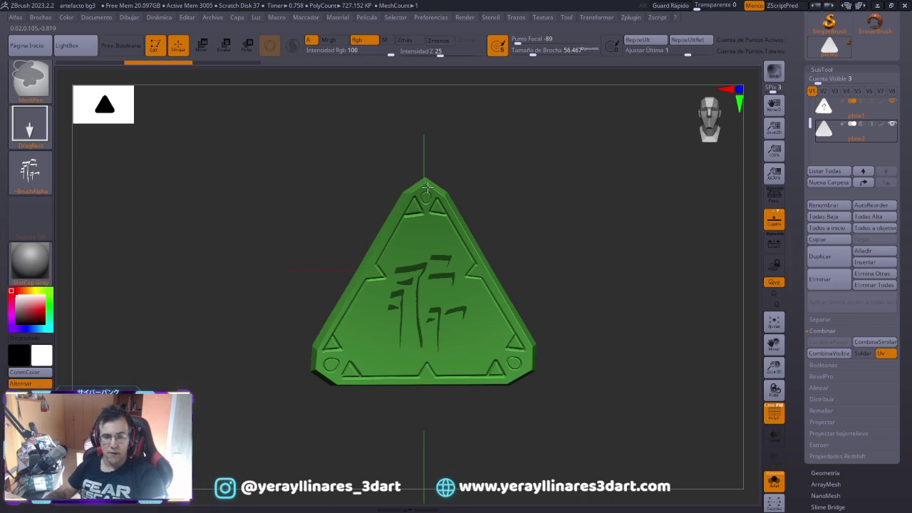
{"action": "key", "text": "b"}
{"action": "key", "text": "c"}
{"action": "key", "text": "l"}
{"action": "mouse_move", "coordinate": [478, 298]}
{"action": "right_mouse_down"}
{"action": "mouse_move", "coordinate": [499, 249]}
{"action": "mouse_move", "coordinate": [533, 254]}
{"action": "mouse_move", "coordinate": [488, 269]}
{"action": "mouse_move", "coordinate": [594, 309]}
{"action": "right_mouse_up"}
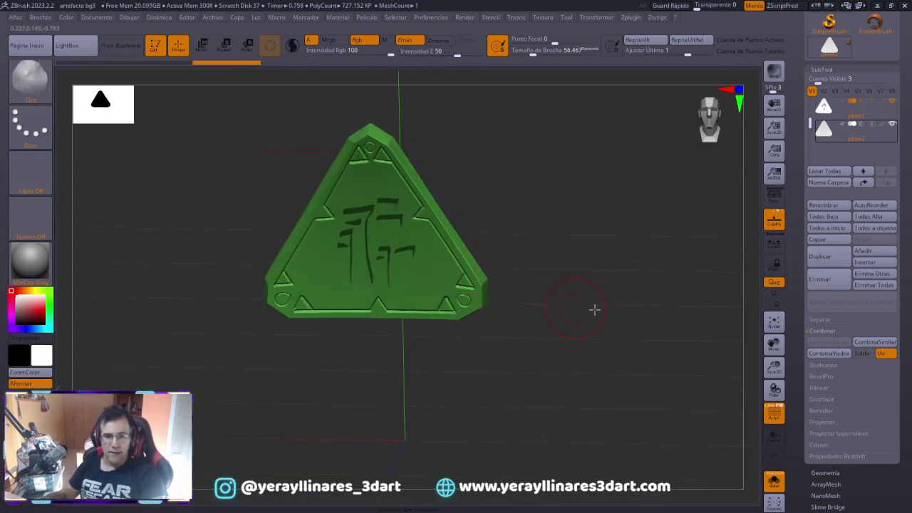
- Mask the glyph strokes with MaskPen, then hide them with the Ctrl+Shift KnifeCurve tool
{"action": "mouse_move", "coordinate": [480, 220]}
{"action": "right_mouse_down"}
{"action": "mouse_move", "coordinate": [544, 265]}
{"action": "mouse_move", "coordinate": [492, 291]}
{"action": "mouse_move", "coordinate": [478, 228]}
{"action": "mouse_move", "coordinate": [487, 226]}
{"action": "mouse_move", "coordinate": [570, 281]}
{"action": "right_mouse_up"}
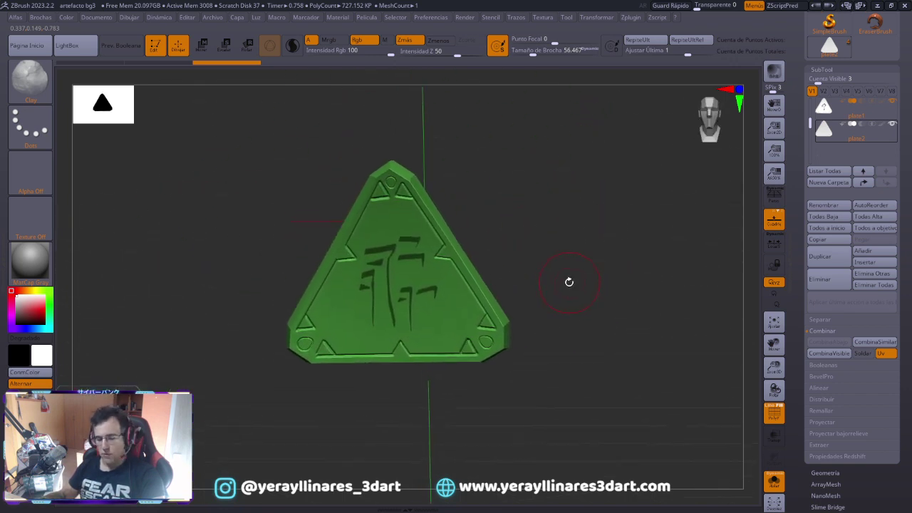
{"action": "key", "text": "ctrl"}
{"action": "mouse_move", "coordinate": [523, 261]}
{"action": "right_mouse_down", "text": "alt"}
{"action": "mouse_move", "coordinate": [574, 233]}
{"action": "mouse_move", "coordinate": [555, 149]}
{"action": "mouse_move", "coordinate": [480, 183]}
{"action": "mouse_move", "coordinate": [560, 151]}
{"action": "mouse_move", "coordinate": [548, 164]}
{"action": "right_mouse_up", "text": "alt"}
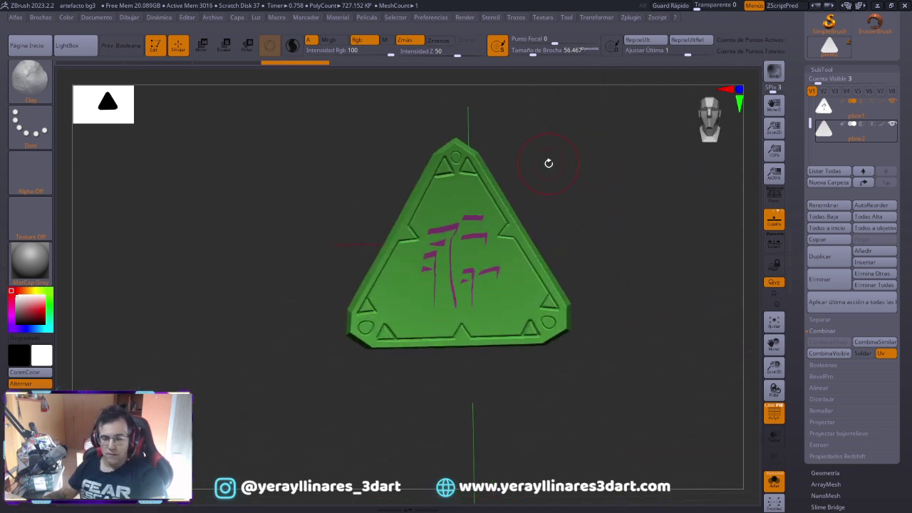
{"action": "key", "text": "ctrl+shift"}
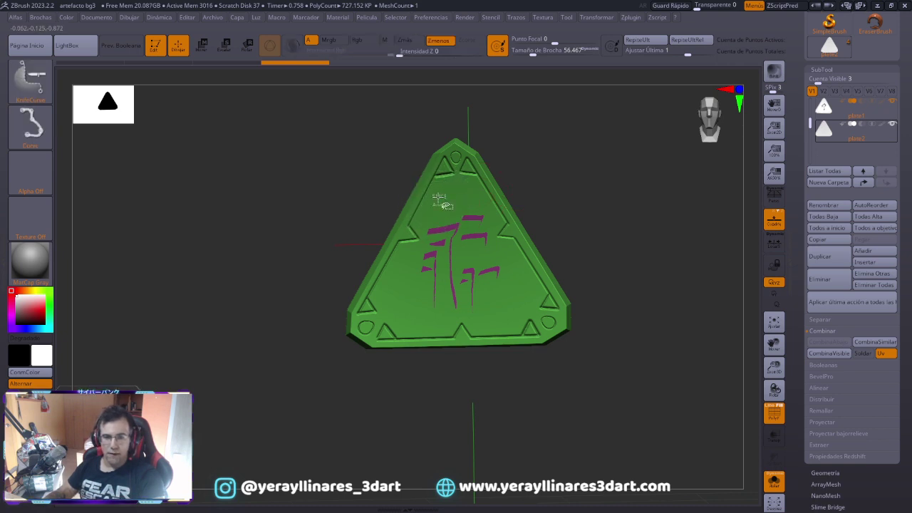
{"action": "mouse_move", "coordinate": [521, 150]}
{"action": "right_mouse_down"}
{"action": "mouse_move", "coordinate": [562, 207]}
{"action": "mouse_move", "coordinate": [638, 230]}
{"action": "mouse_move", "coordinate": [534, 197]}
{"action": "mouse_move", "coordinate": [529, 147]}
{"action": "mouse_move", "coordinate": [556, 204]}
{"action": "mouse_move", "coordinate": [513, 191]}
{"action": "mouse_move", "coordinate": [541, 168]}
{"action": "mouse_move", "coordinate": [554, 195]}
{"action": "mouse_move", "coordinate": [562, 177]}
{"action": "mouse_move", "coordinate": [547, 182]}
{"action": "mouse_move", "coordinate": [563, 255]}
{"action": "mouse_move", "coordinate": [564, 236]}
{"action": "mouse_move", "coordinate": [580, 233]}
{"action": "mouse_move", "coordinate": [586, 240]}
{"action": "mouse_move", "coordinate": [578, 250]}
{"action": "right_mouse_up"}
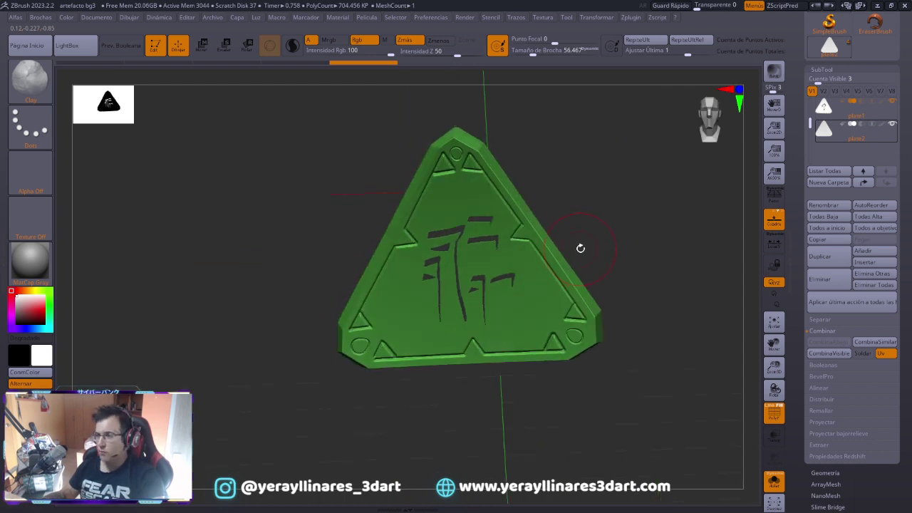
- Remove the hidden glyph polygons with Elim Ocult under Geometría > Modificar Topología
{"action": "left_click", "coordinate": [821, 68]}
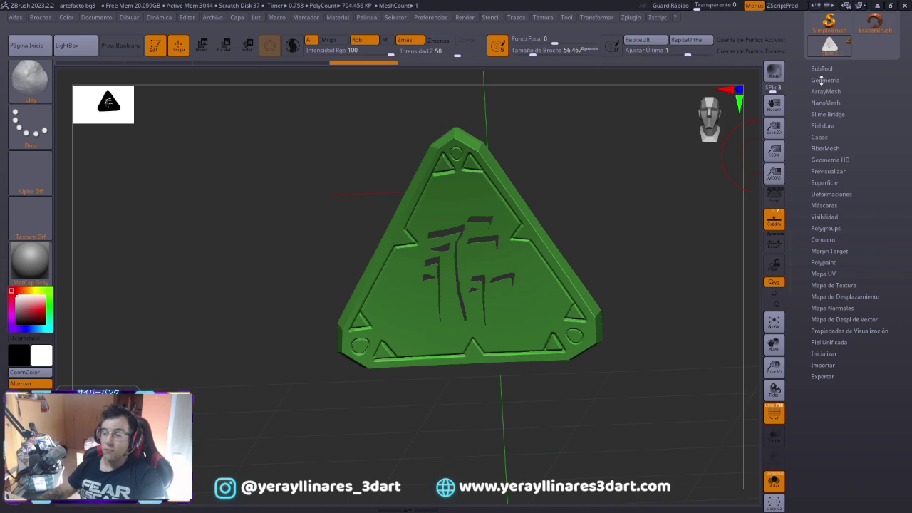
{"action": "left_click", "coordinate": [821, 81]}
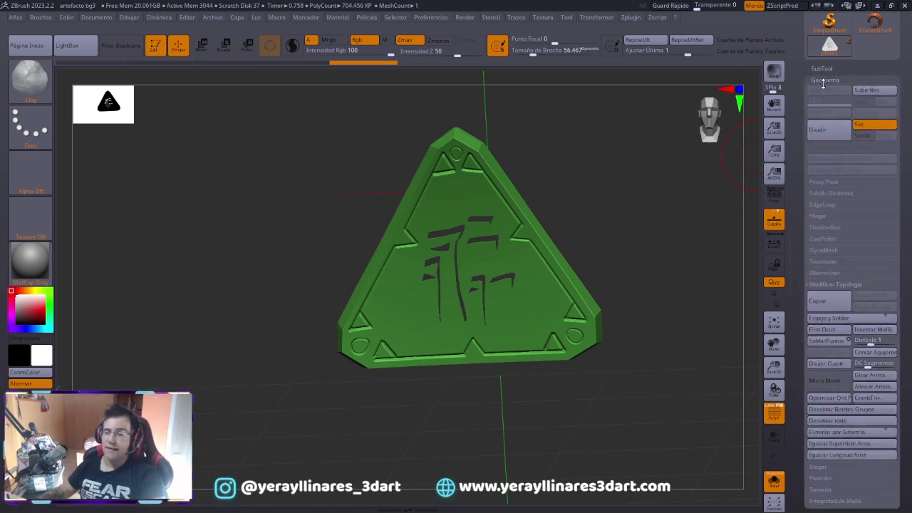
{"action": "left_click_drag", "start_coordinate": [796, 284], "coordinate": [796, 122]}
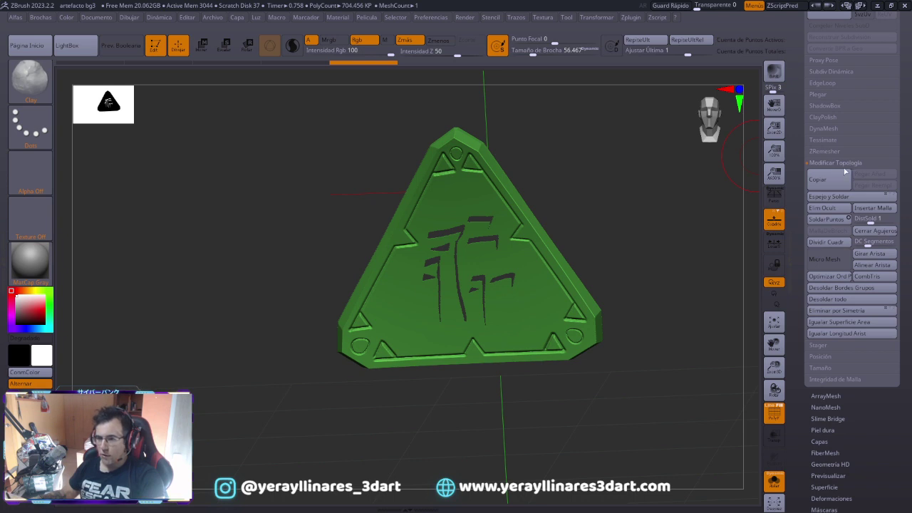
{"action": "left_click", "coordinate": [828, 209]}
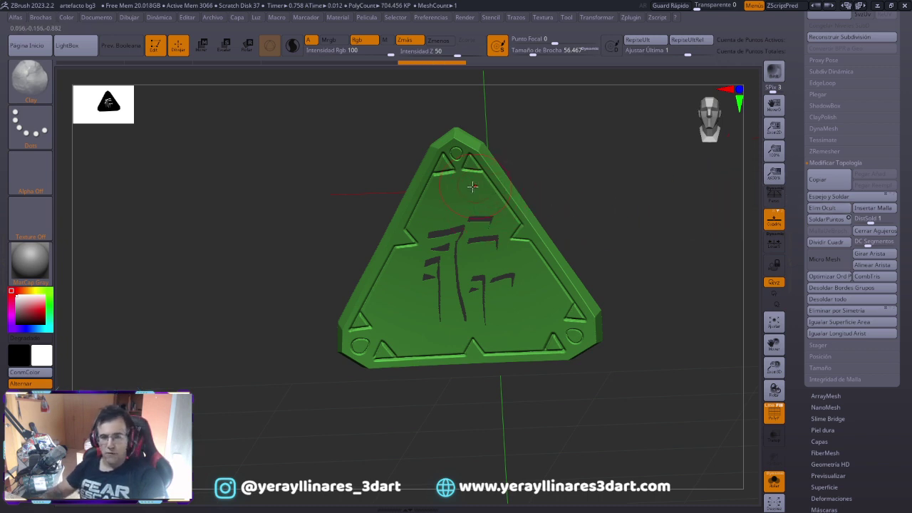
{"action": "mouse_move", "coordinate": [482, 195]}
{"action": "right_mouse_down"}
{"action": "mouse_move", "coordinate": [498, 268]}
{"action": "mouse_move", "coordinate": [411, 281]}
{"action": "right_mouse_up"}
{"action": "key", "text": "f"}
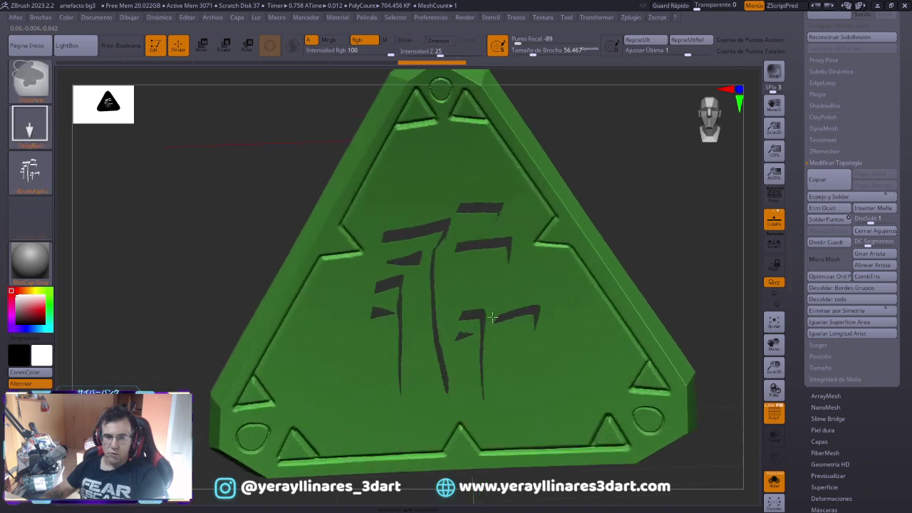
{"action": "key", "text": "b"}
{"action": "key", "text": "c"}
{"action": "key", "text": "l"}
{"action": "mouse_move", "coordinate": [493, 316]}
{"action": "right_mouse_down"}
{"action": "mouse_move", "coordinate": [473, 241]}
{"action": "mouse_move", "coordinate": [491, 213]}
{"action": "mouse_move", "coordinate": [508, 247]}
{"action": "mouse_move", "coordinate": [526, 233]}
{"action": "mouse_move", "coordinate": [407, 228]}
{"action": "mouse_move", "coordinate": [407, 202]}
{"action": "right_mouse_up"}
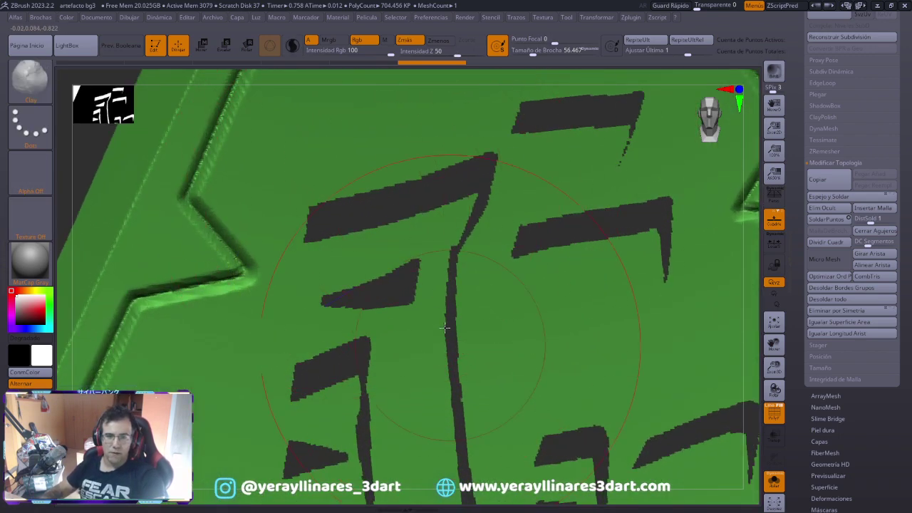
{"action": "mouse_move", "coordinate": [445, 328]}
{"action": "right_mouse_down", "text": "ctrl"}
{"action": "mouse_move", "coordinate": [499, 228]}
{"action": "mouse_move", "coordinate": [751, 153]}
{"action": "right_mouse_up", "text": "ctrl"}
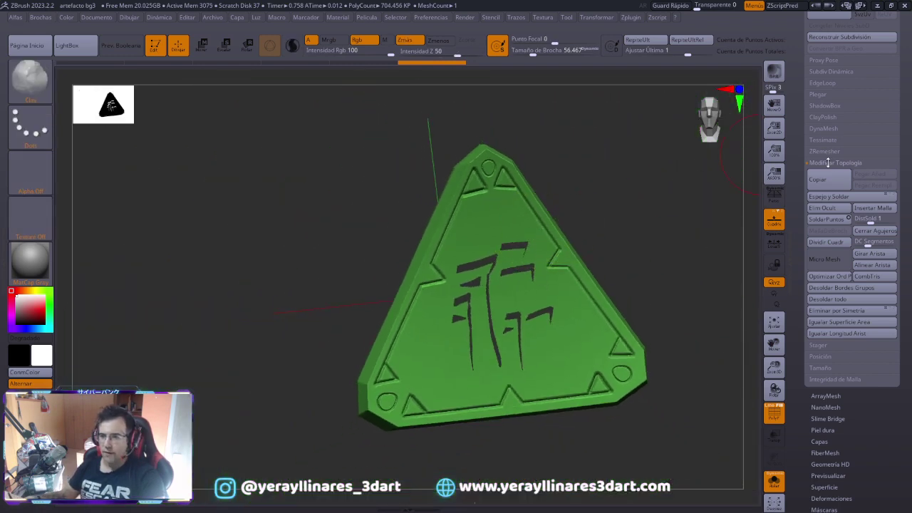
- Apply Polish By Features at 92 from the Deformation panel
{"action": "left_click", "coordinate": [828, 162]}
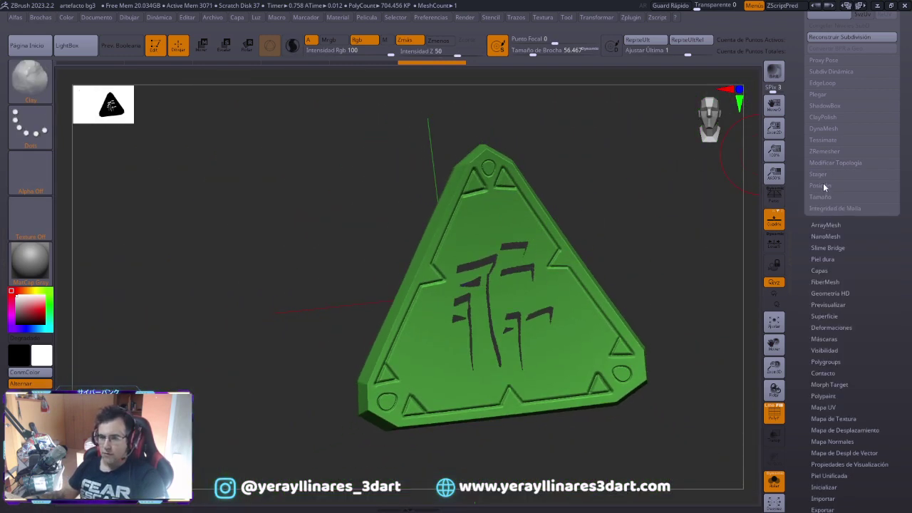
{"action": "left_click", "coordinate": [828, 327]}
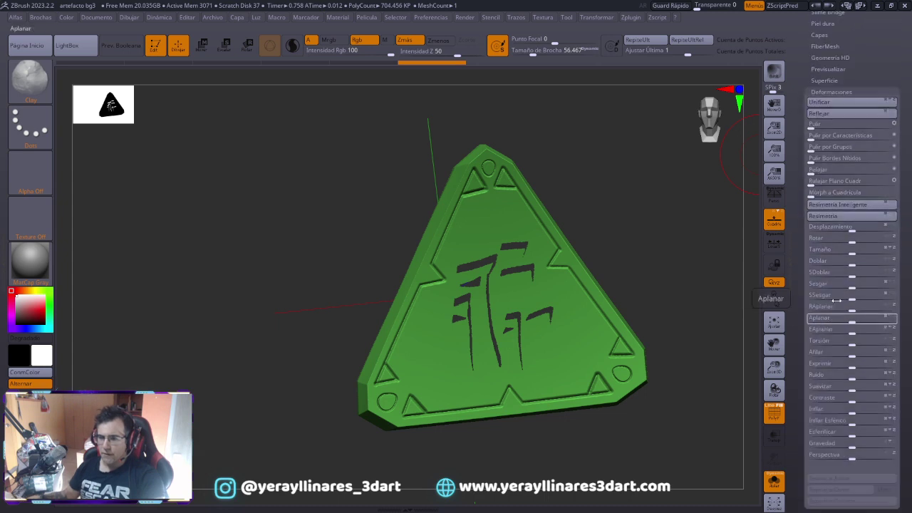
{"action": "left_click", "coordinate": [811, 137]}
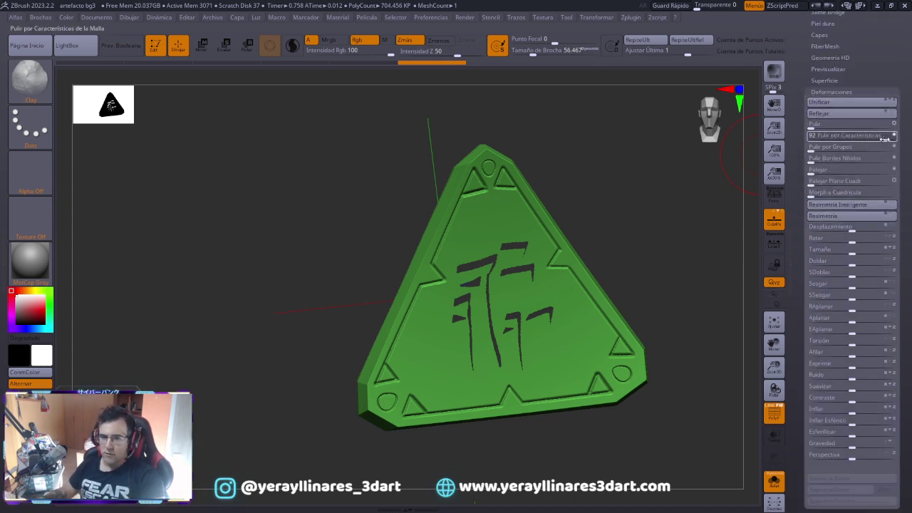
{"action": "left_click_drag", "start_coordinate": [884, 137], "coordinate": [883, 137]}
- Zoom in and out on the glyph, then orbit to check the plate's edges and thickness
{"action": "scroll", "coordinate": [476, 255], "scroll_direction": "up", "scroll_amount": 5}
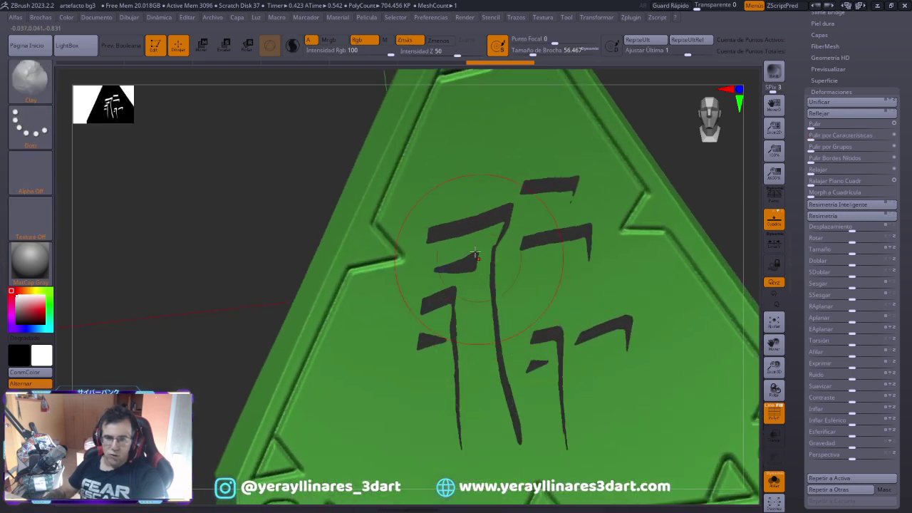
{"action": "scroll", "coordinate": [470, 243], "scroll_direction": "up", "scroll_amount": 5}
{"action": "scroll", "coordinate": [467, 235], "scroll_direction": "up", "scroll_amount": 3}
{"action": "scroll", "coordinate": [465, 223], "scroll_direction": "up", "scroll_amount": 2}
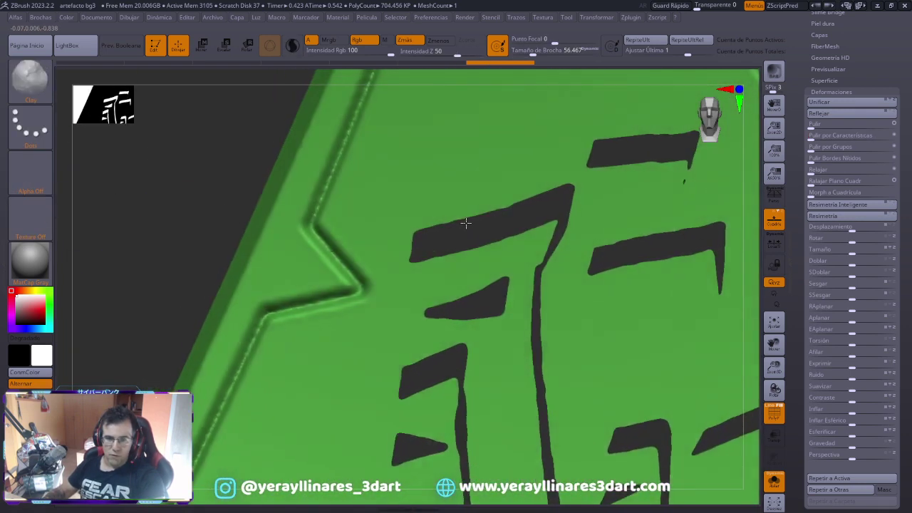
{"action": "scroll", "coordinate": [465, 223], "scroll_direction": "down", "scroll_amount": 3}
{"action": "scroll", "coordinate": [478, 236], "scroll_direction": "down", "scroll_amount": 5}
{"action": "scroll", "coordinate": [553, 293], "scroll_direction": "down", "scroll_amount": 3}
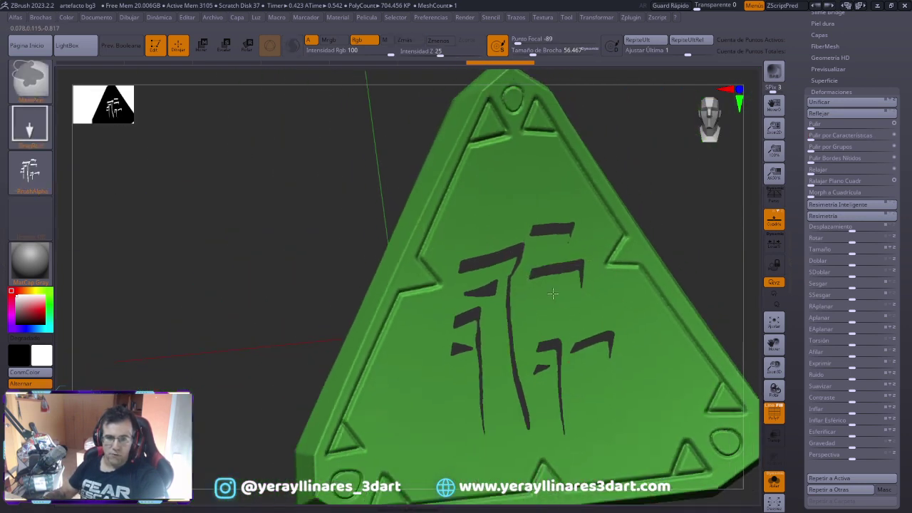
{"action": "scroll", "coordinate": [553, 293], "scroll_direction": "down", "scroll_amount": 3}
{"action": "left_click_drag", "start_coordinate": [542, 299], "coordinate": [484, 323]}
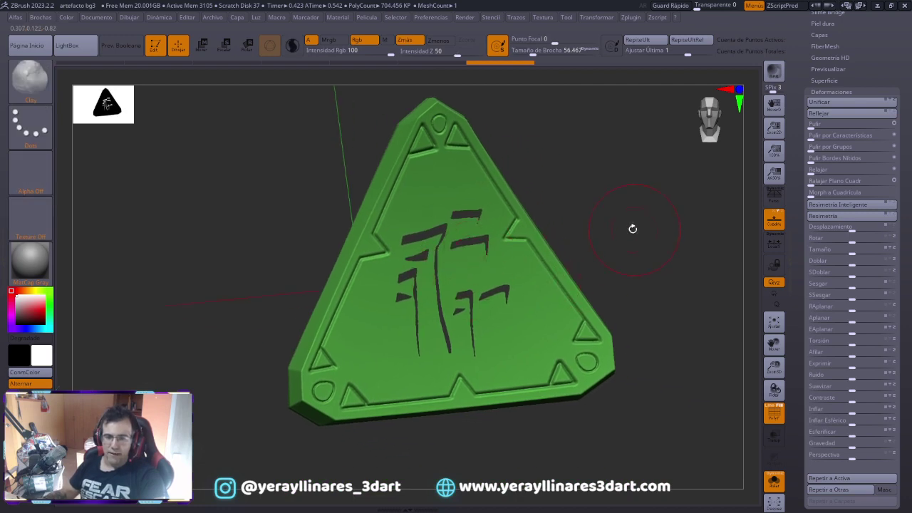
{"action": "mouse_move", "coordinate": [633, 229]}
{"action": "left_mouse_down"}
{"action": "mouse_move", "coordinate": [677, 258]}
{"action": "mouse_move", "coordinate": [709, 259]}
{"action": "mouse_move", "coordinate": [617, 232]}
{"action": "mouse_move", "coordinate": [648, 230]}
{"action": "mouse_move", "coordinate": [634, 235]}
{"action": "left_mouse_up"}
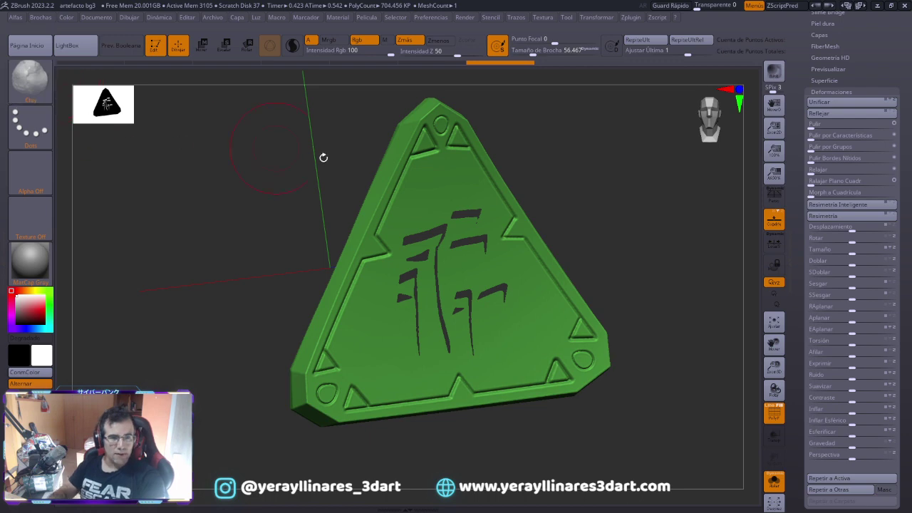
{"action": "mouse_move", "coordinate": [434, 222]}
{"action": "left_mouse_down"}
{"action": "mouse_move", "coordinate": [480, 240]}
{"action": "mouse_move", "coordinate": [429, 229]}
{"action": "mouse_move", "coordinate": [491, 246]}
{"action": "mouse_move", "coordinate": [442, 235]}
{"action": "left_mouse_up"}
- Select the CurveBridge brush from the full brush library
{"action": "left_click", "coordinate": [25, 89]}
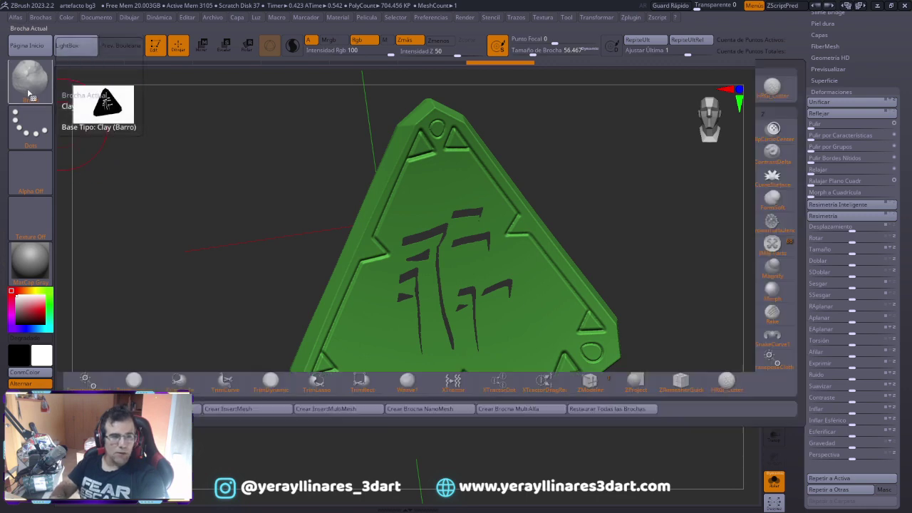
{"action": "left_click", "coordinate": [26, 82]}
{"action": "left_click", "coordinate": [26, 80]}
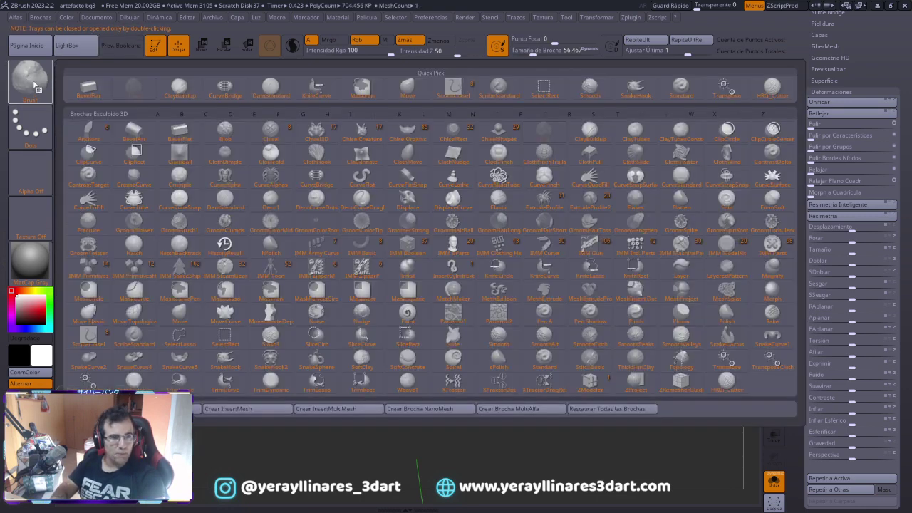
{"action": "left_click", "coordinate": [226, 91]}
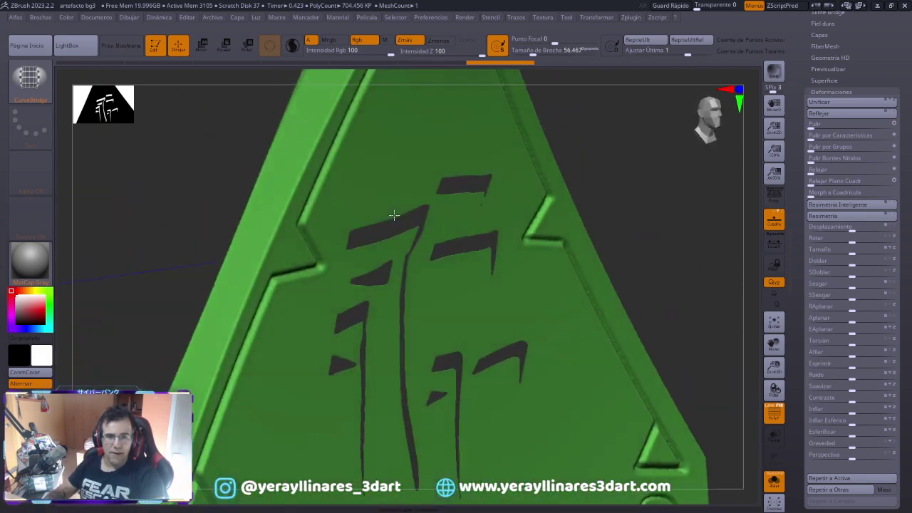
- Trace the long vertical glyph stroke with a CurveBridge curve and generate its strip mesh
{"action": "right_click_drag", "start_coordinate": [394, 215], "coordinate": [401, 195]}
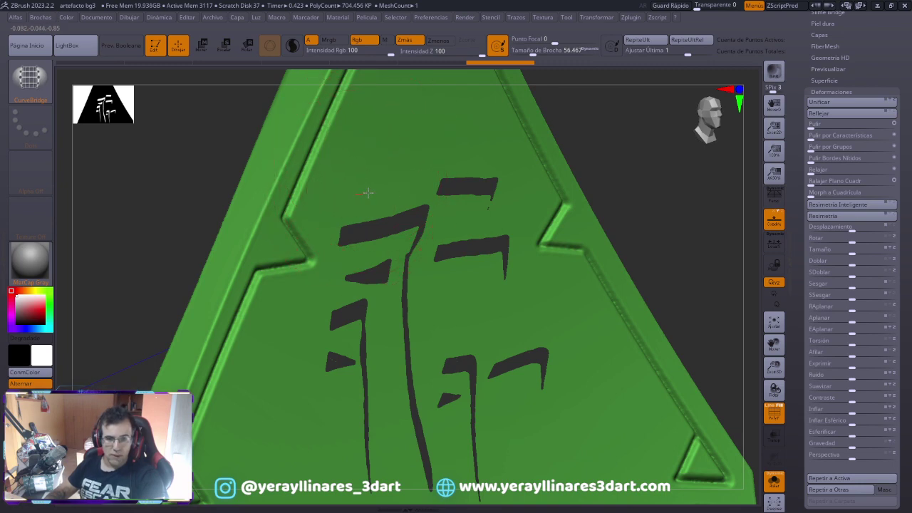
{"action": "left_click", "coordinate": [368, 192], "text": "alt"}
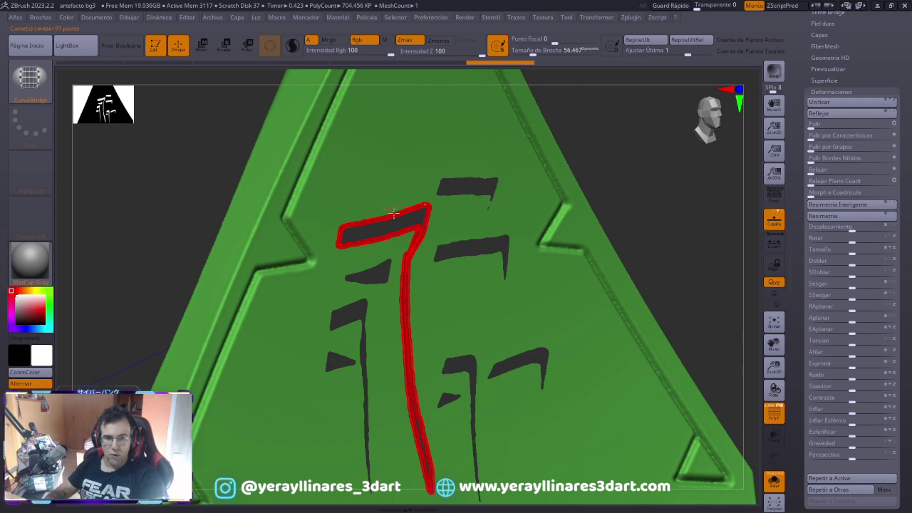
{"action": "key", "text": "ctrl+a"}
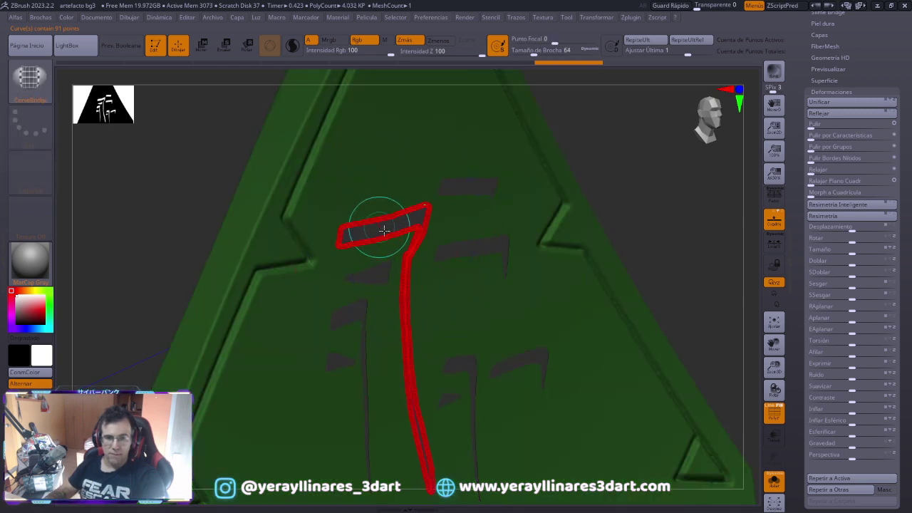
{"action": "right_click_drag", "start_coordinate": [383, 230], "coordinate": [427, 254]}
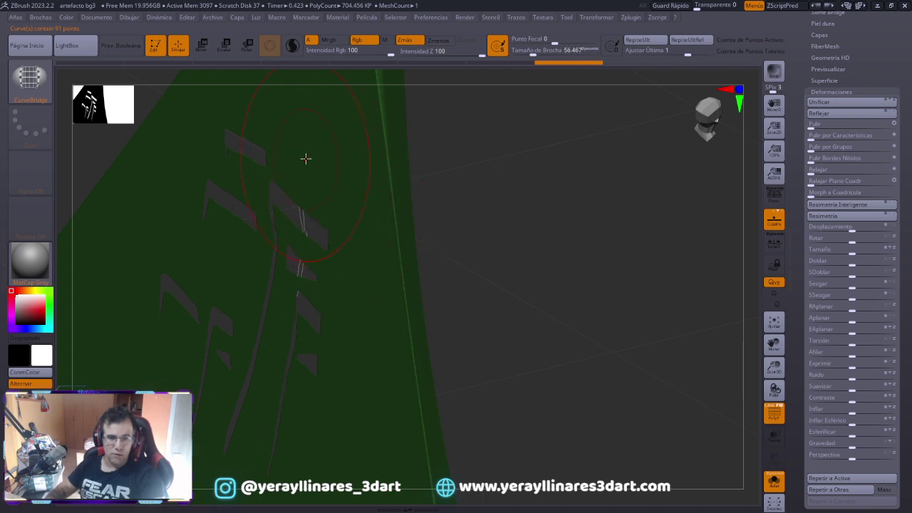
{"action": "left_click", "coordinate": [305, 195]}
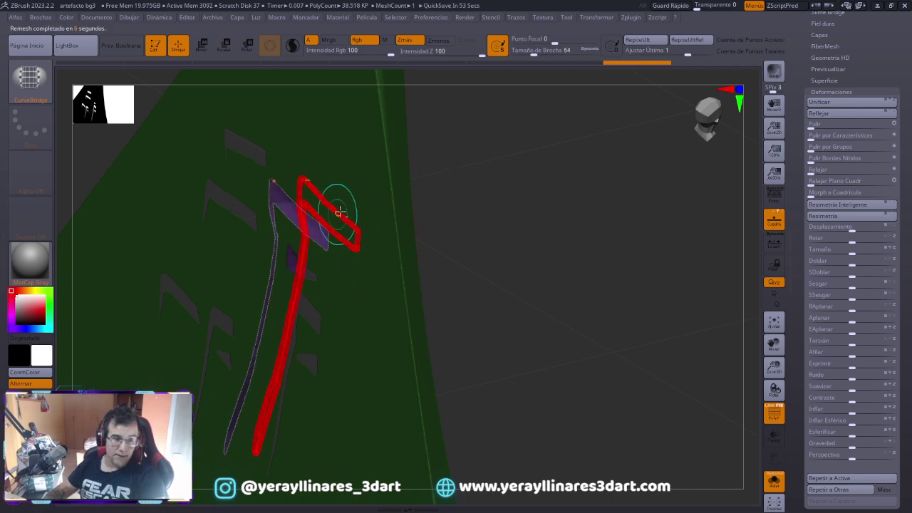
{"action": "mouse_move", "coordinate": [489, 181]}
{"action": "right_mouse_down"}
{"action": "mouse_move", "coordinate": [527, 163]}
{"action": "mouse_move", "coordinate": [502, 159]}
{"action": "mouse_move", "coordinate": [539, 229]}
{"action": "mouse_move", "coordinate": [542, 159]}
{"action": "mouse_move", "coordinate": [508, 192]}
{"action": "mouse_move", "coordinate": [525, 206]}
{"action": "mouse_move", "coordinate": [548, 193]}
{"action": "mouse_move", "coordinate": [529, 177]}
{"action": "mouse_move", "coordinate": [539, 122]}
{"action": "mouse_move", "coordinate": [528, 169]}
{"action": "mouse_move", "coordinate": [562, 186]}
{"action": "mouse_move", "coordinate": [546, 179]}
{"action": "mouse_move", "coordinate": [548, 199]}
{"action": "mouse_move", "coordinate": [523, 122]}
{"action": "mouse_move", "coordinate": [549, 203]}
{"action": "mouse_move", "coordinate": [488, 238]}
{"action": "mouse_move", "coordinate": [513, 238]}
{"action": "mouse_move", "coordinate": [491, 218]}
{"action": "mouse_move", "coordinate": [521, 214]}
{"action": "mouse_move", "coordinate": [537, 235]}
{"action": "mouse_move", "coordinate": [529, 249]}
{"action": "mouse_move", "coordinate": [519, 220]}
{"action": "mouse_move", "coordinate": [527, 250]}
{"action": "mouse_move", "coordinate": [509, 207]}
{"action": "mouse_move", "coordinate": [542, 160]}
{"action": "right_mouse_up"}
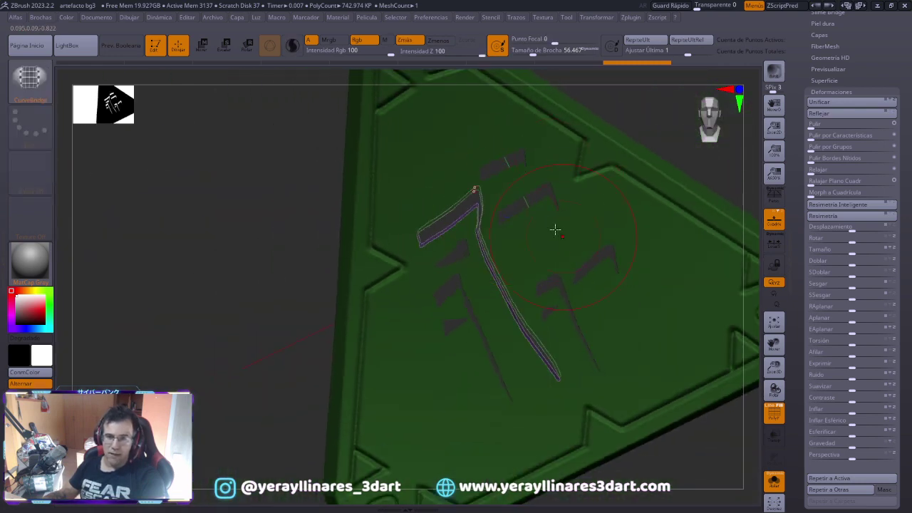
- Trace a curve around the short bar beside the first stroke to create a second strip
{"action": "mouse_move", "coordinate": [555, 229]}
{"action": "right_mouse_down"}
{"action": "mouse_move", "coordinate": [546, 204]}
{"action": "mouse_move", "coordinate": [560, 230]}
{"action": "mouse_move", "coordinate": [551, 230]}
{"action": "mouse_move", "coordinate": [556, 278]}
{"action": "mouse_move", "coordinate": [560, 218]}
{"action": "mouse_move", "coordinate": [572, 234]}
{"action": "mouse_move", "coordinate": [552, 275]}
{"action": "mouse_move", "coordinate": [617, 251]}
{"action": "mouse_move", "coordinate": [553, 222]}
{"action": "mouse_move", "coordinate": [562, 243]}
{"action": "mouse_move", "coordinate": [532, 212]}
{"action": "mouse_move", "coordinate": [570, 206]}
{"action": "mouse_move", "coordinate": [457, 223]}
{"action": "right_mouse_up"}
{"action": "key", "text": "alt"}
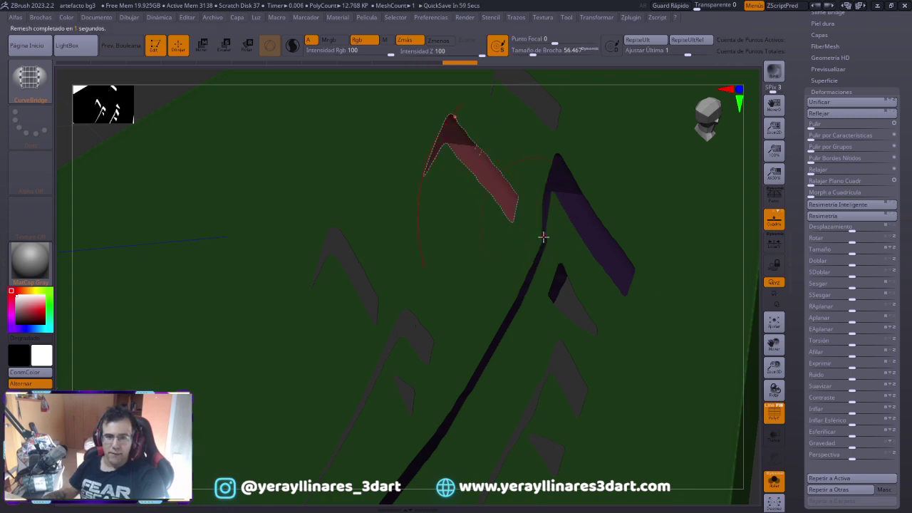
{"action": "mouse_move", "coordinate": [543, 236]}
{"action": "right_mouse_down"}
{"action": "mouse_move", "coordinate": [491, 236]}
{"action": "mouse_move", "coordinate": [460, 220]}
{"action": "mouse_move", "coordinate": [465, 233]}
{"action": "right_mouse_up"}
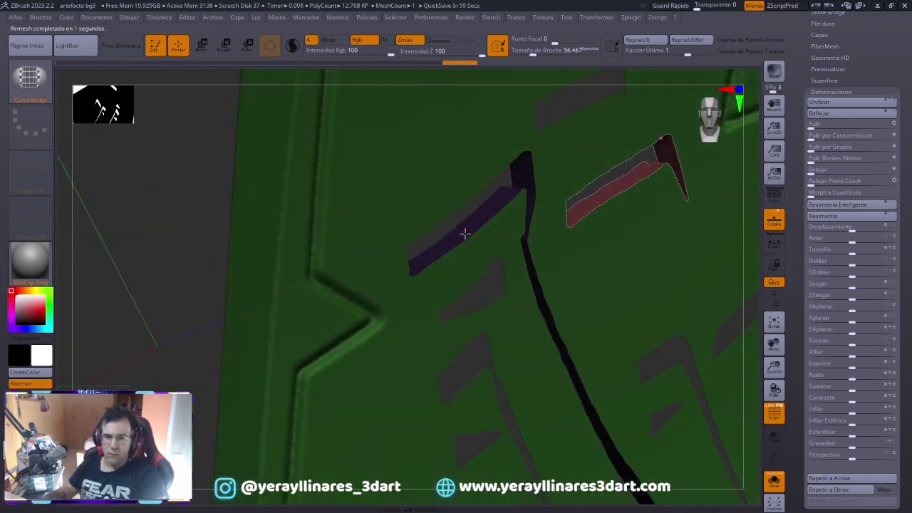
{"action": "left_click_drag", "start_coordinate": [663, 196], "coordinate": [545, 225]}
{"action": "right_click_drag", "start_coordinate": [625, 250], "coordinate": [509, 290]}
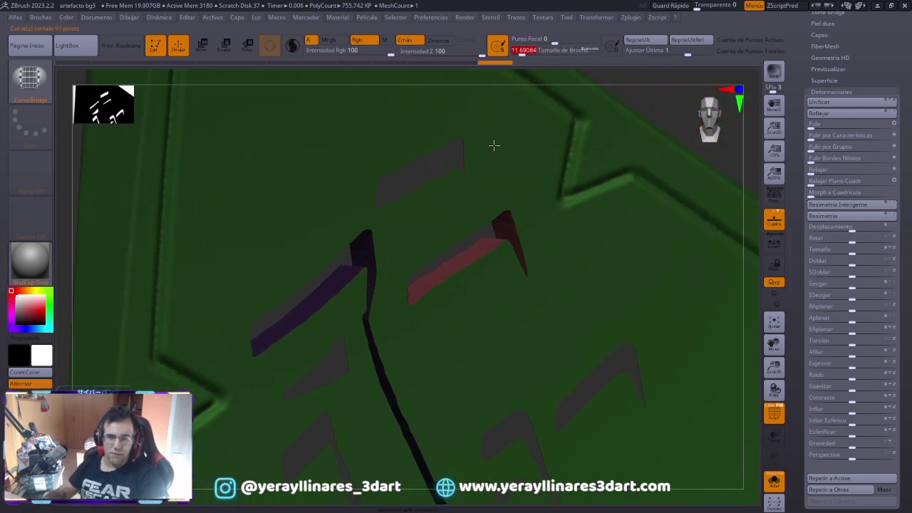
- Trace the topmost glyph bar into a third strip, then orbit to review all three
{"action": "right_click_drag", "start_coordinate": [456, 148], "coordinate": [505, 164]}
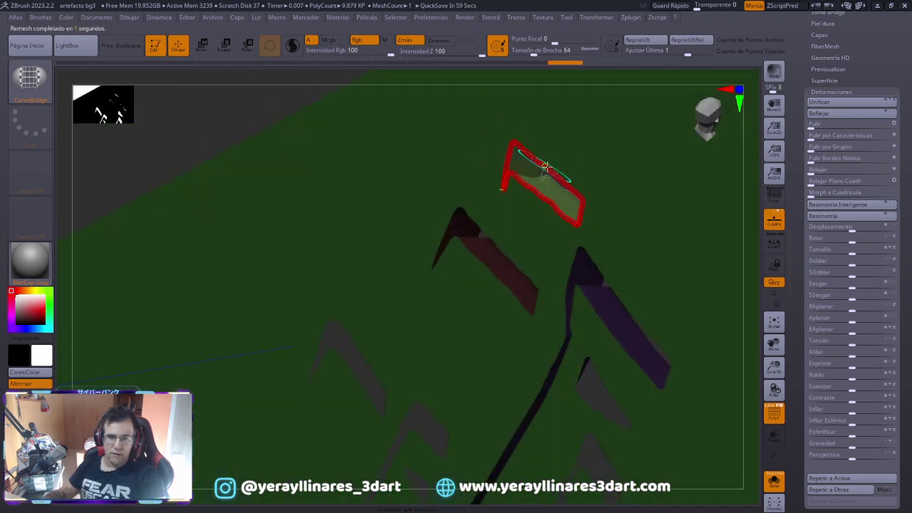
{"action": "right_click_drag", "start_coordinate": [501, 169], "coordinate": [495, 225]}
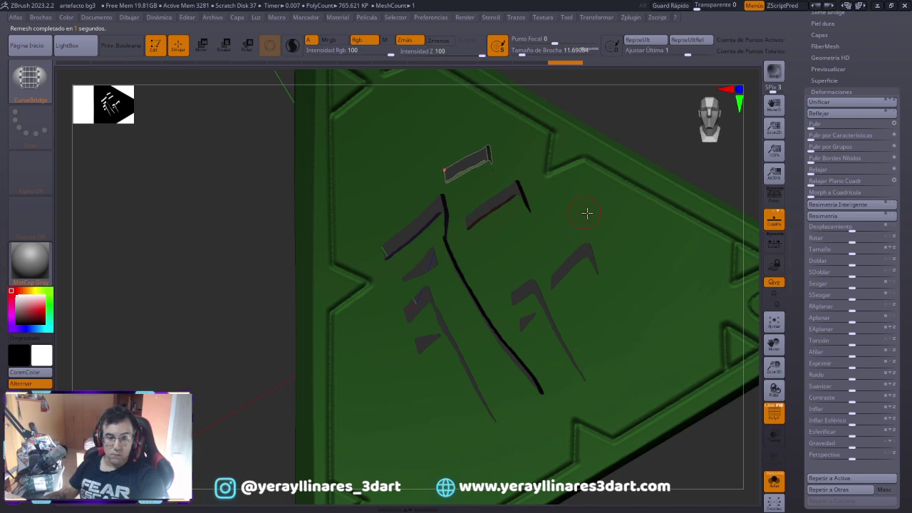
{"action": "mouse_move", "coordinate": [586, 212]}
{"action": "right_mouse_down"}
{"action": "mouse_move", "coordinate": [594, 242]}
{"action": "mouse_move", "coordinate": [576, 253]}
{"action": "mouse_move", "coordinate": [549, 235]}
{"action": "mouse_move", "coordinate": [579, 237]}
{"action": "mouse_move", "coordinate": [590, 252]}
{"action": "mouse_move", "coordinate": [592, 228]}
{"action": "right_mouse_up"}
{"action": "key", "text": "shift"}
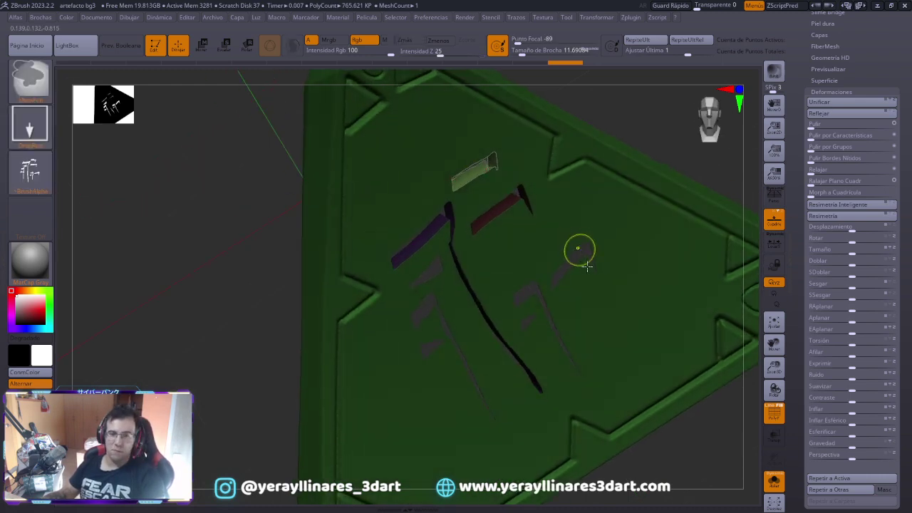
{"action": "mouse_move", "coordinate": [586, 265]}
{"action": "right_mouse_down"}
{"action": "mouse_move", "coordinate": [586, 277]}
{"action": "mouse_move", "coordinate": [566, 254]}
{"action": "mouse_move", "coordinate": [579, 273]}
{"action": "right_mouse_up"}
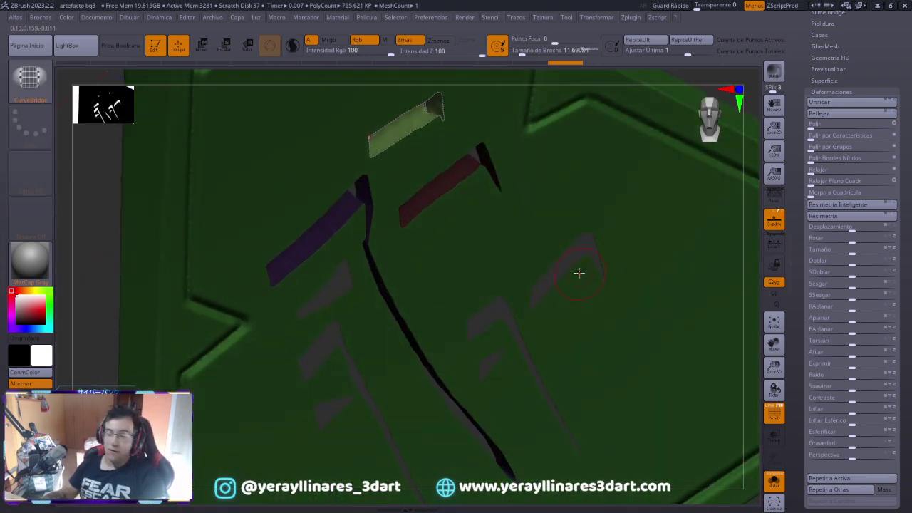